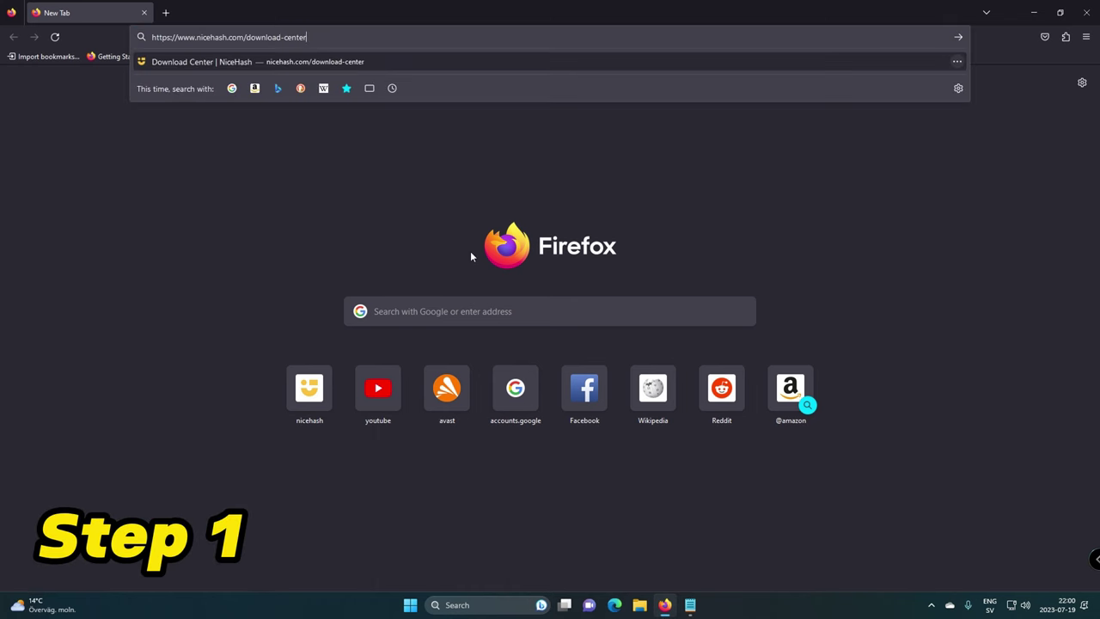
- Download the nhm_windows_3.1.0.8.exe installer from the Download Center and set it to open when finished
key("Return")
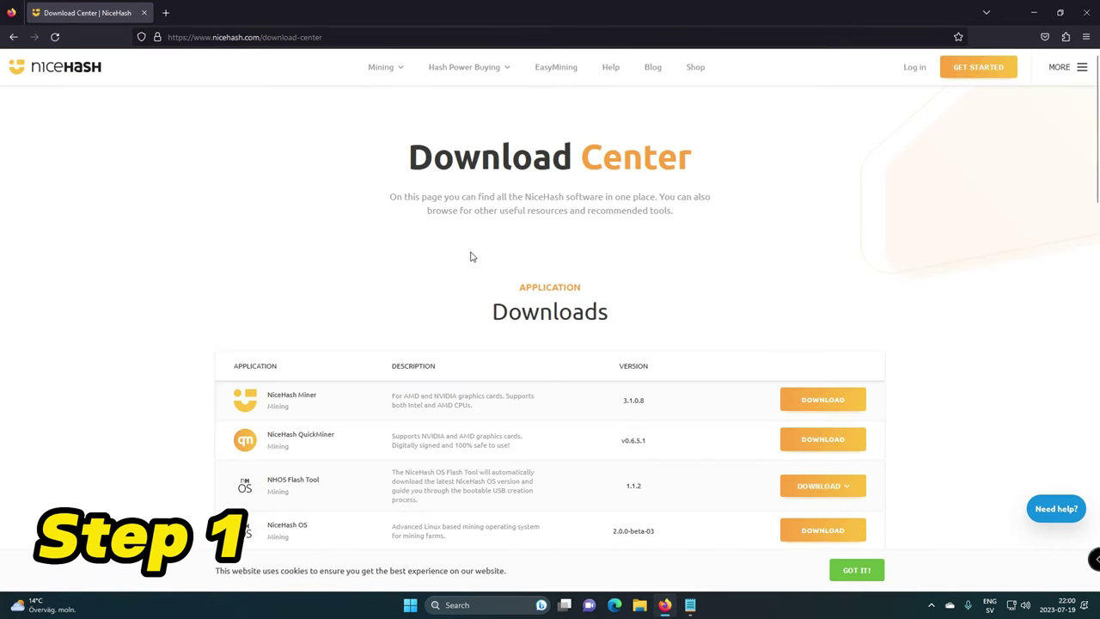
left_click(795, 404)
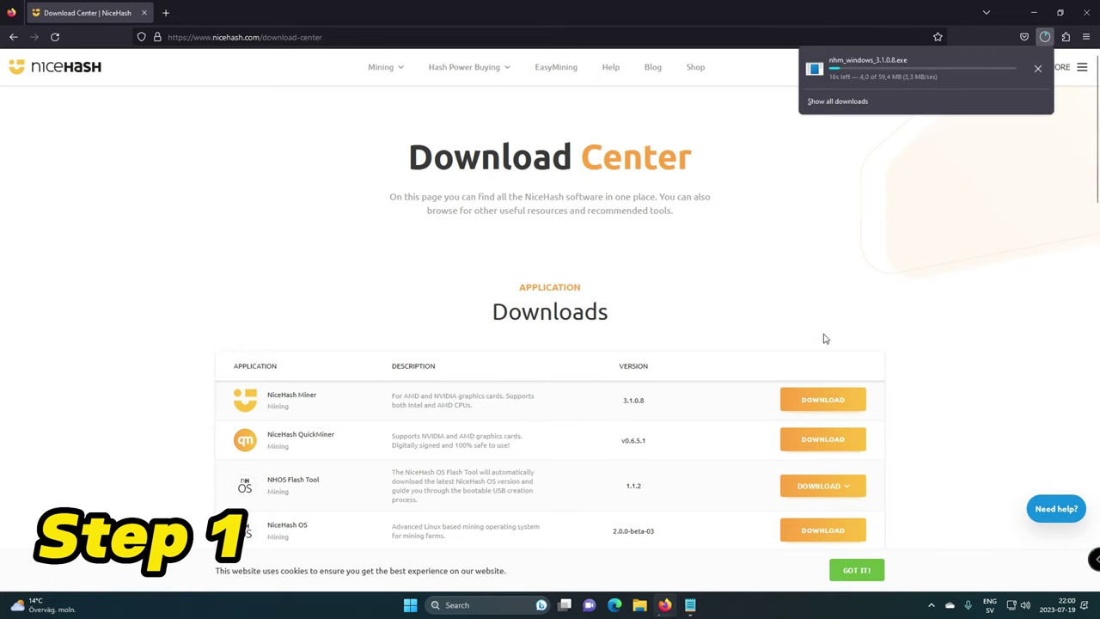
left_click(888, 77)
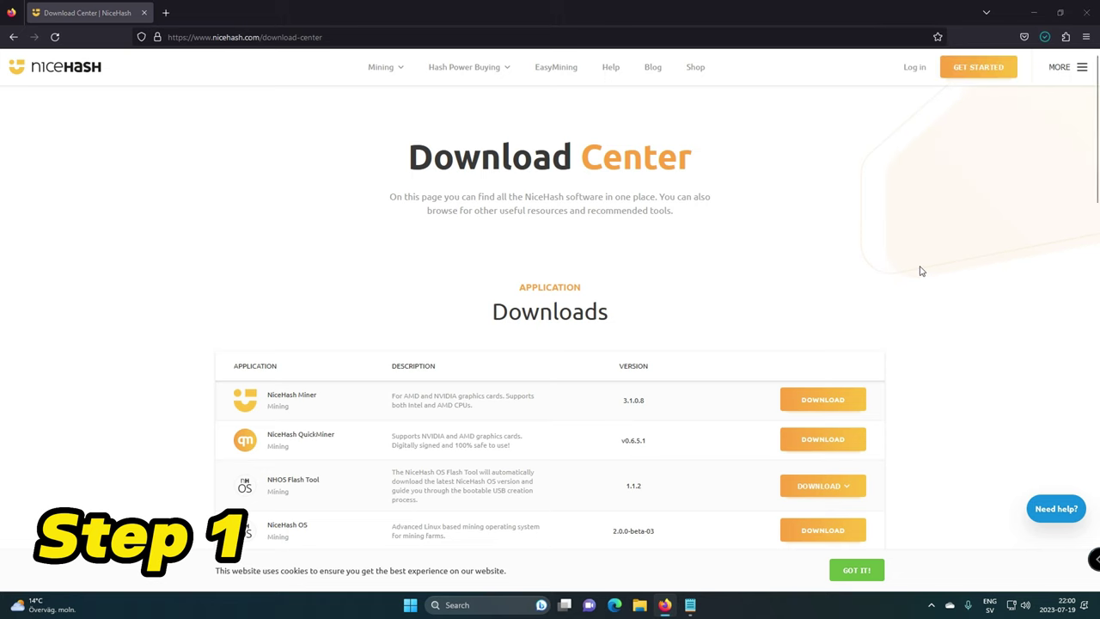
- Accept the license agreement and install NiceHash Miner, finishing setup to launch it
left_click_drag(673, 272, 673, 319)
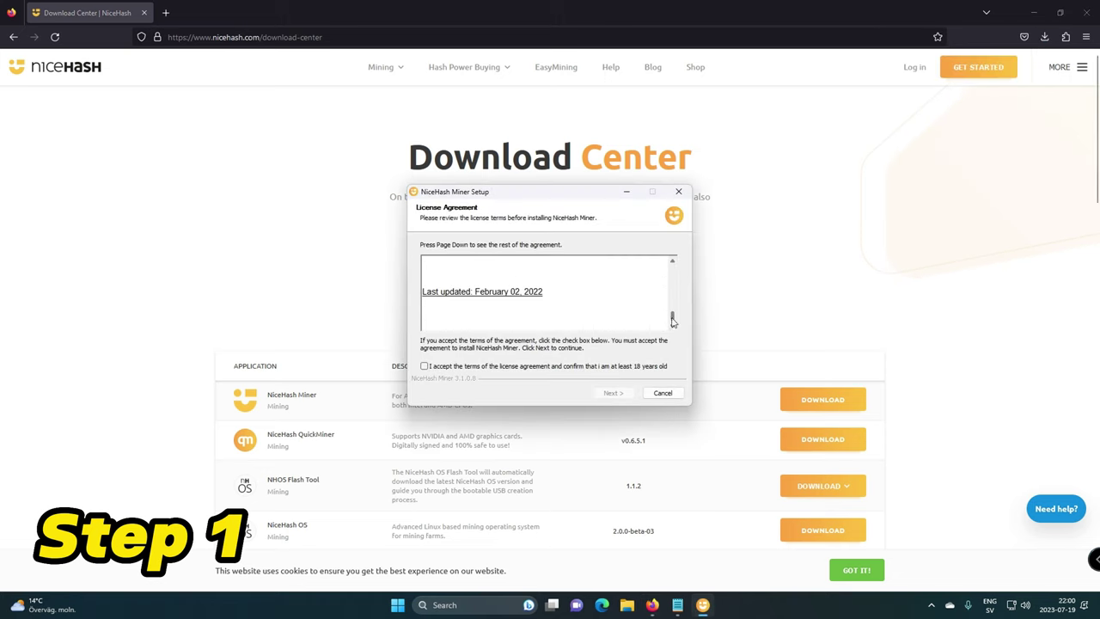
left_click(483, 367)
left_click(611, 395)
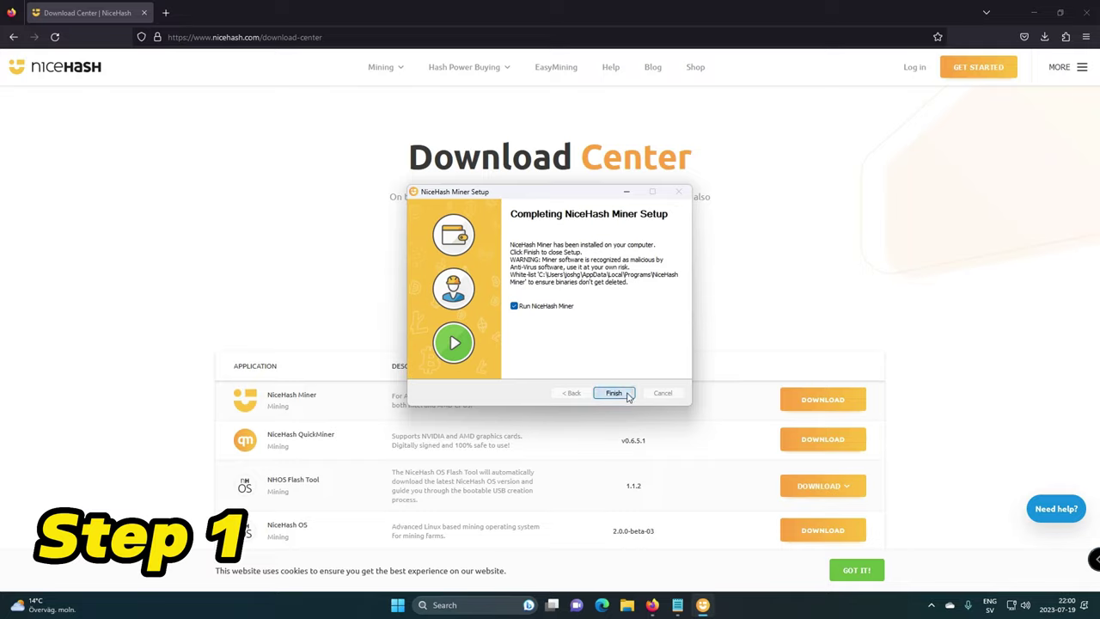
left_click(629, 393)
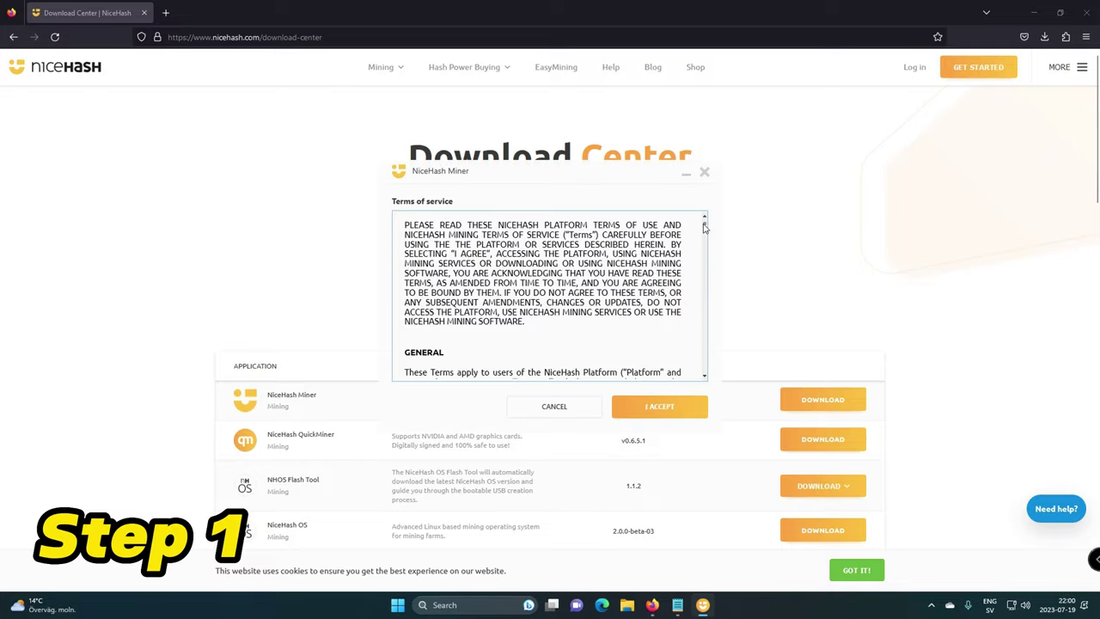
- Accept the terms of service and third-party disclaimer, and keep English as the language
left_click_drag(704, 225, 704, 372)
left_click(673, 409)
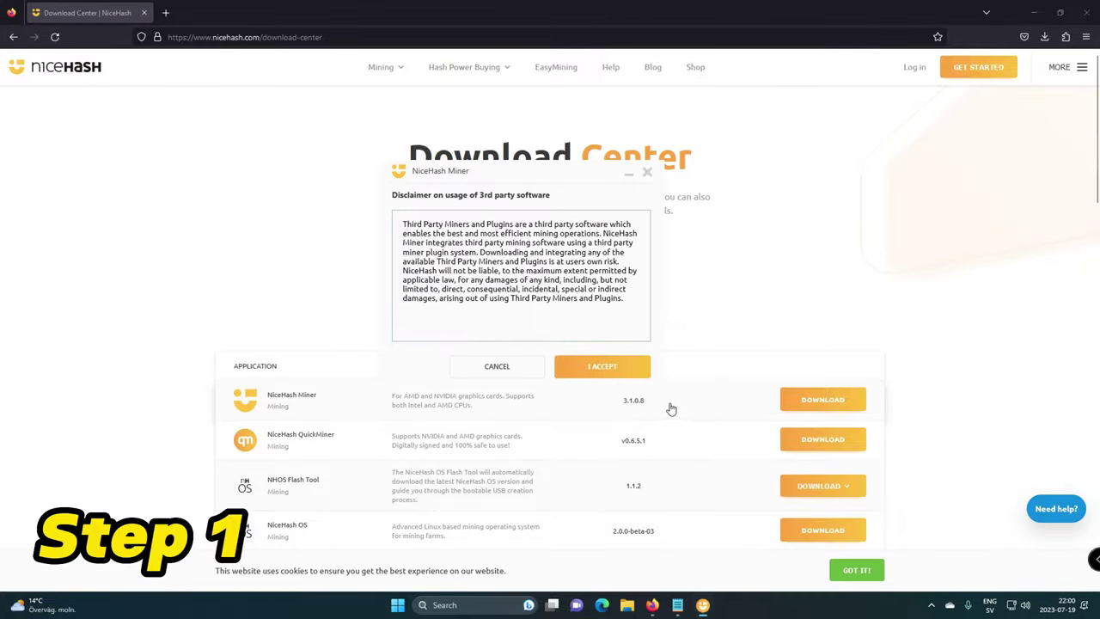
left_click(615, 370)
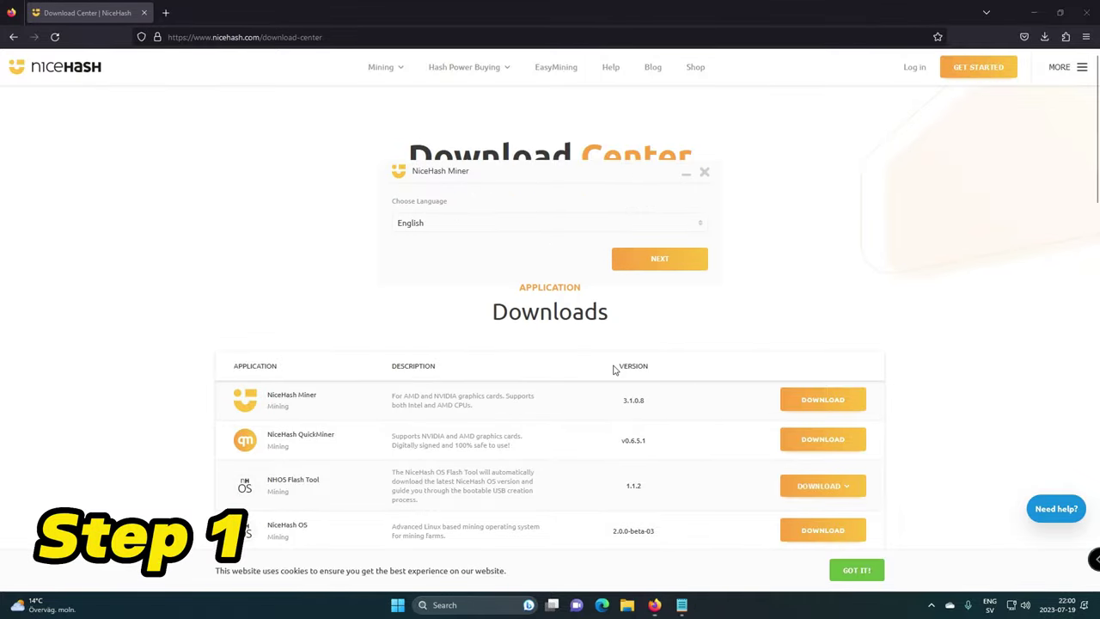
left_click(654, 259)
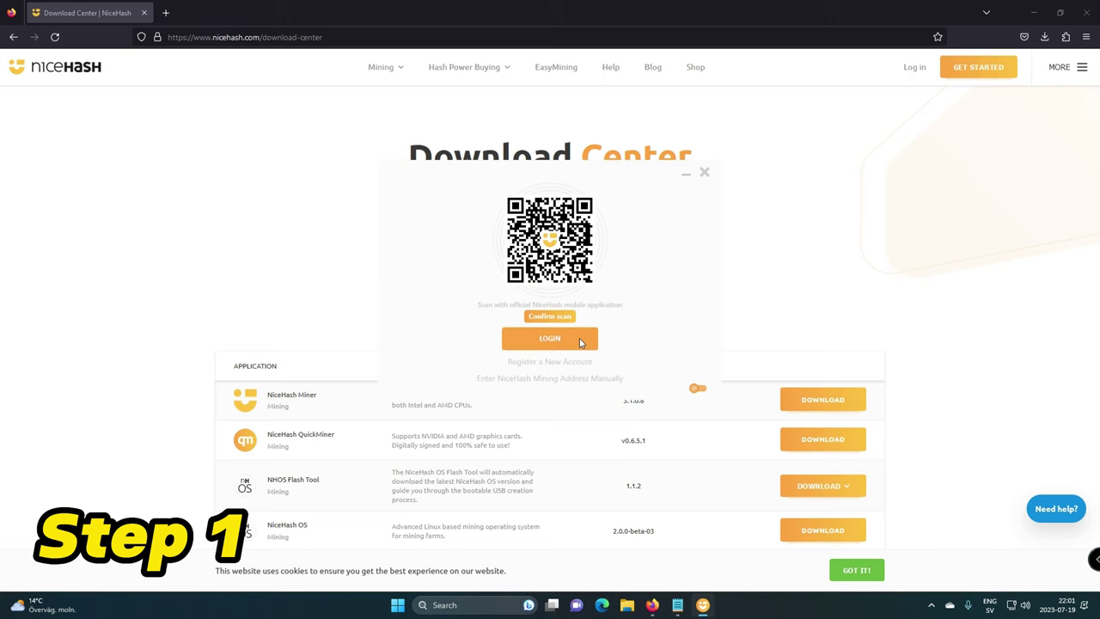
- Open the NiceHash account registration page and browse its country list
left_click(572, 362)
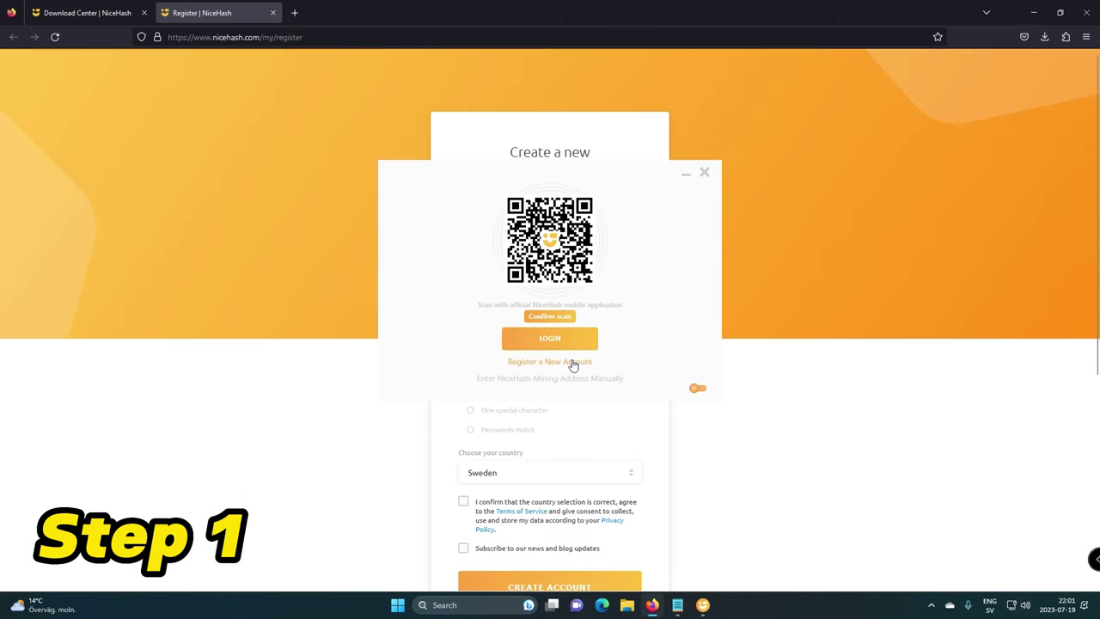
left_click_drag(610, 172, 957, 146)
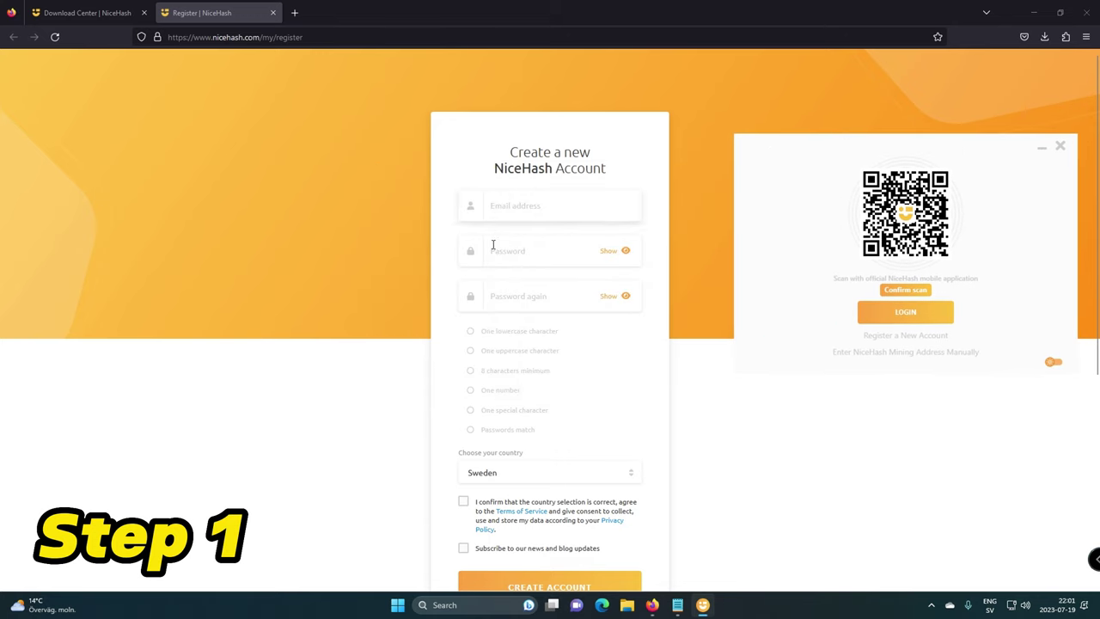
scroll(535, 383, "down", 3)
left_click(546, 356)
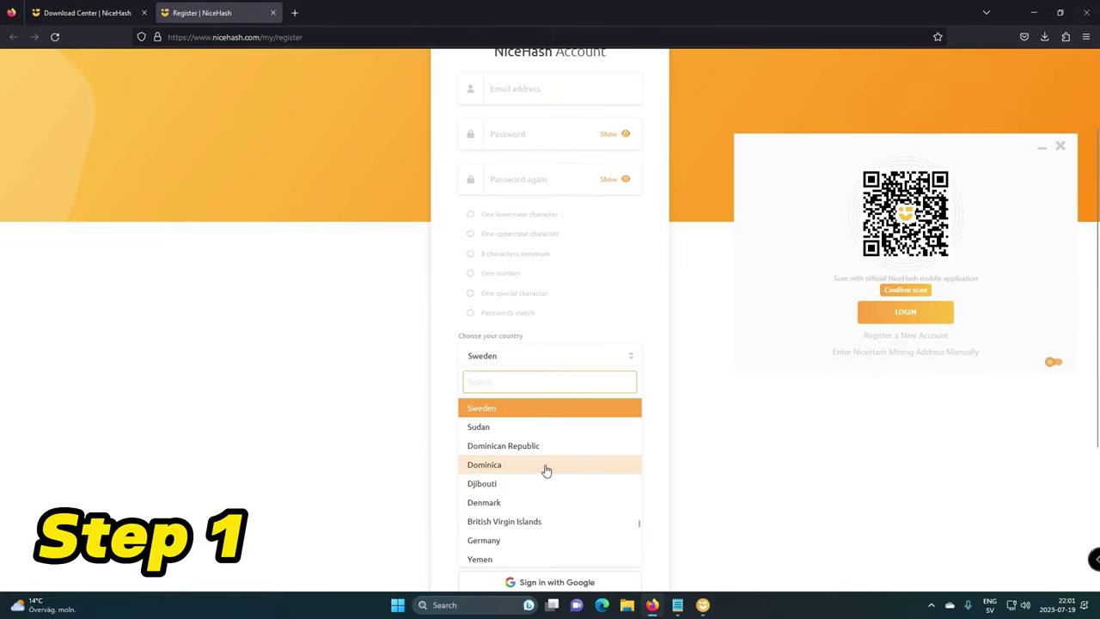
scroll(546, 473, "down", 5)
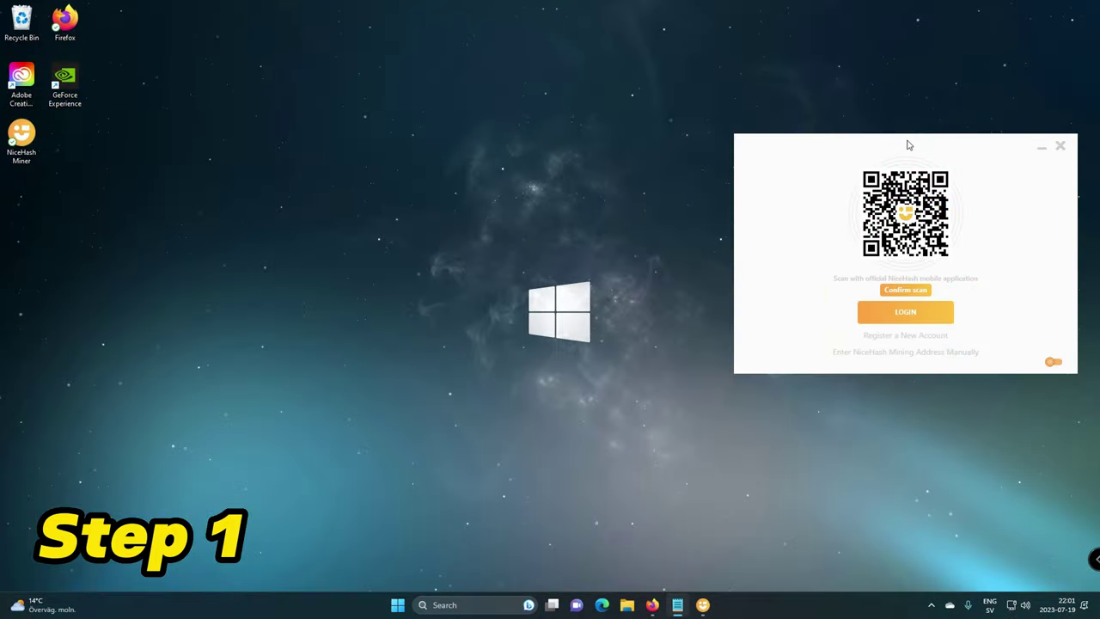
- Open the NiceHash account login page and place the QR login window beside its form
left_click_drag(909, 145, 572, 190)
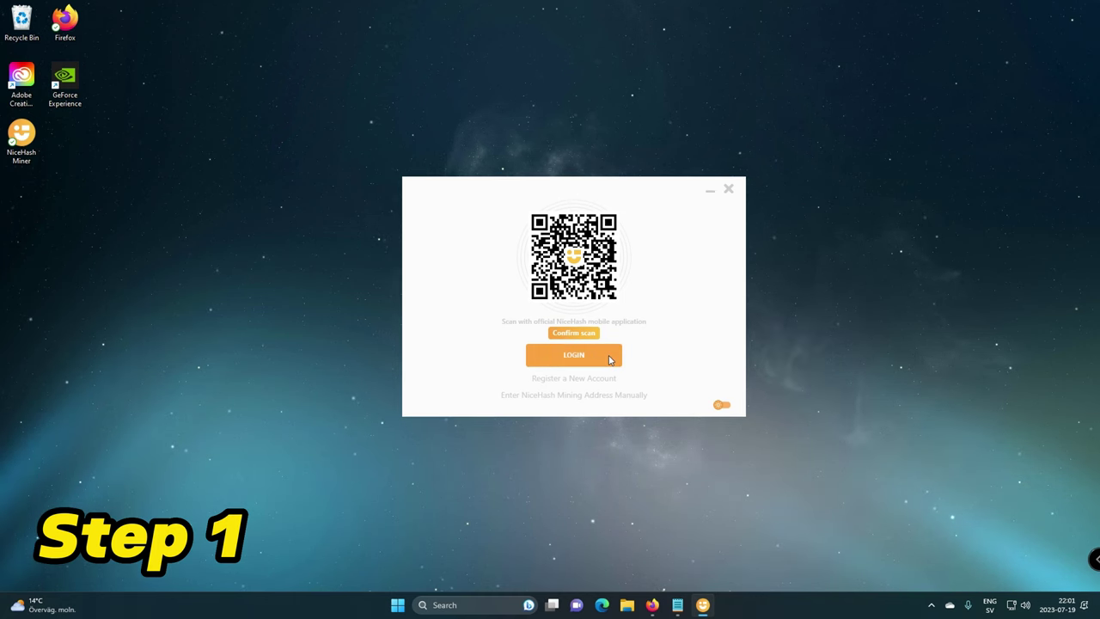
left_click(611, 359)
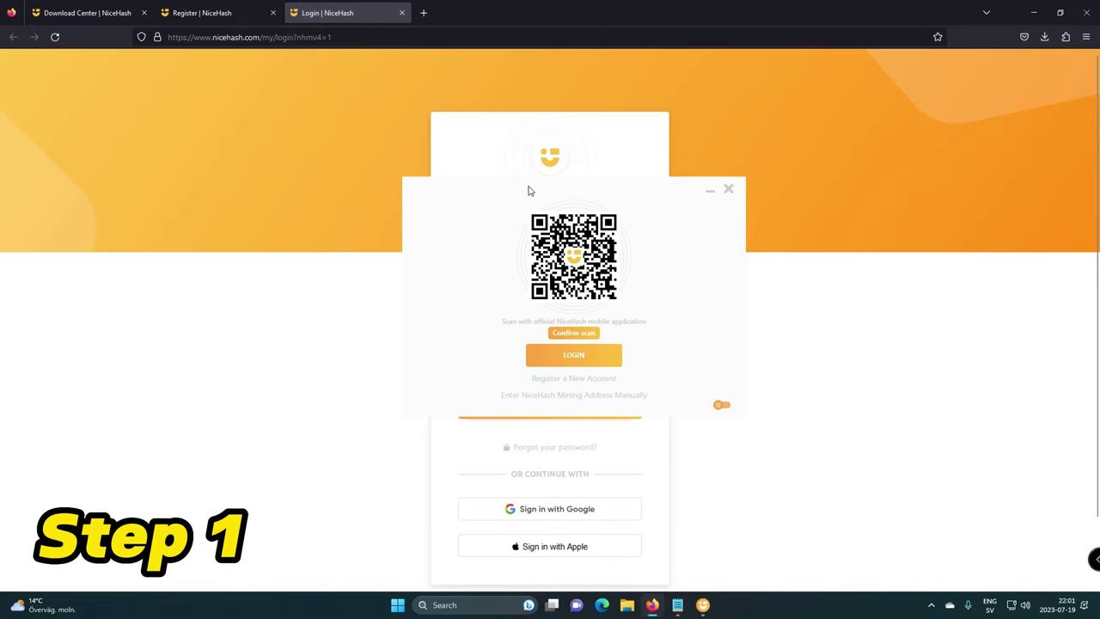
mouse_move(530, 191)
left_mouse_down()
mouse_move(711, 192)
mouse_move(842, 157)
left_mouse_up()
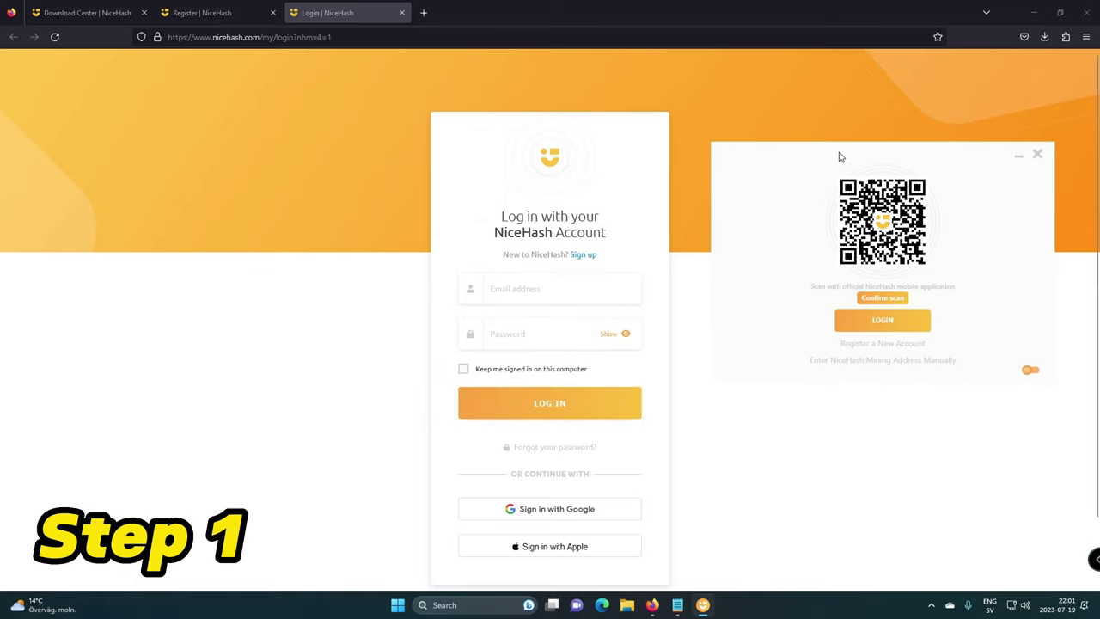
- Sign in with the account e-mail, then accept the lolMiner, NBMiner and XMRig miners
left_click(549, 295)
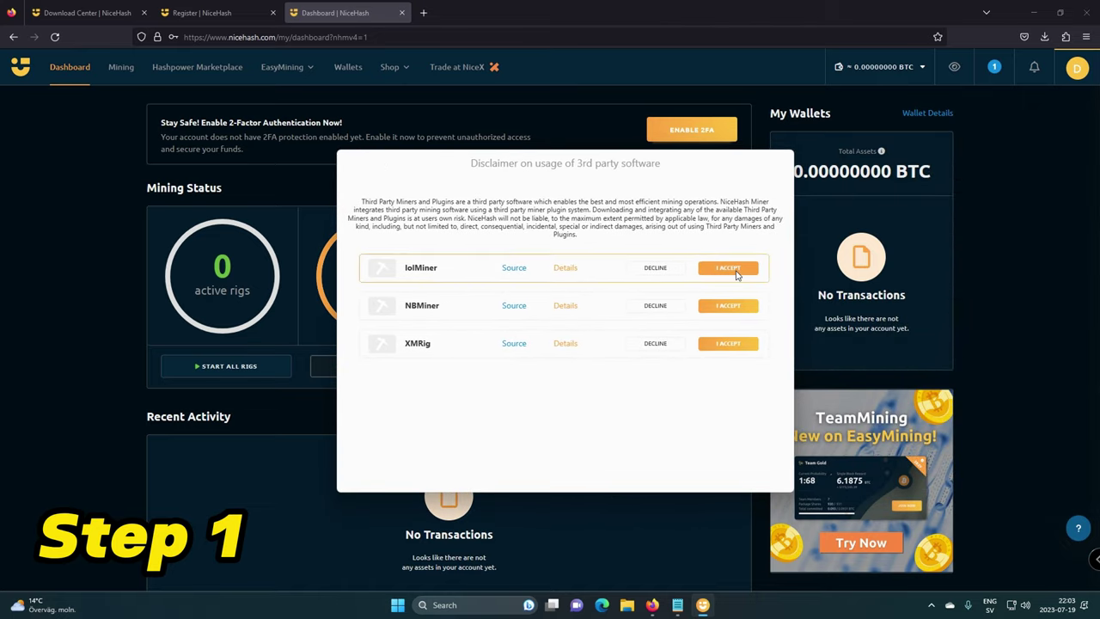
left_click(736, 274)
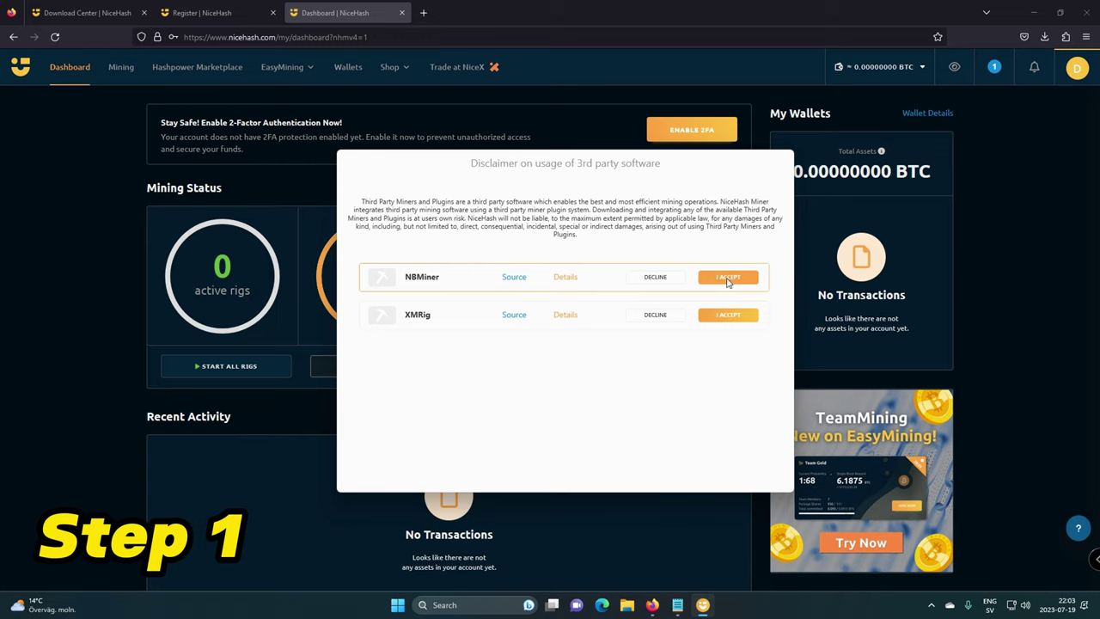
left_click(727, 280)
left_click(727, 289)
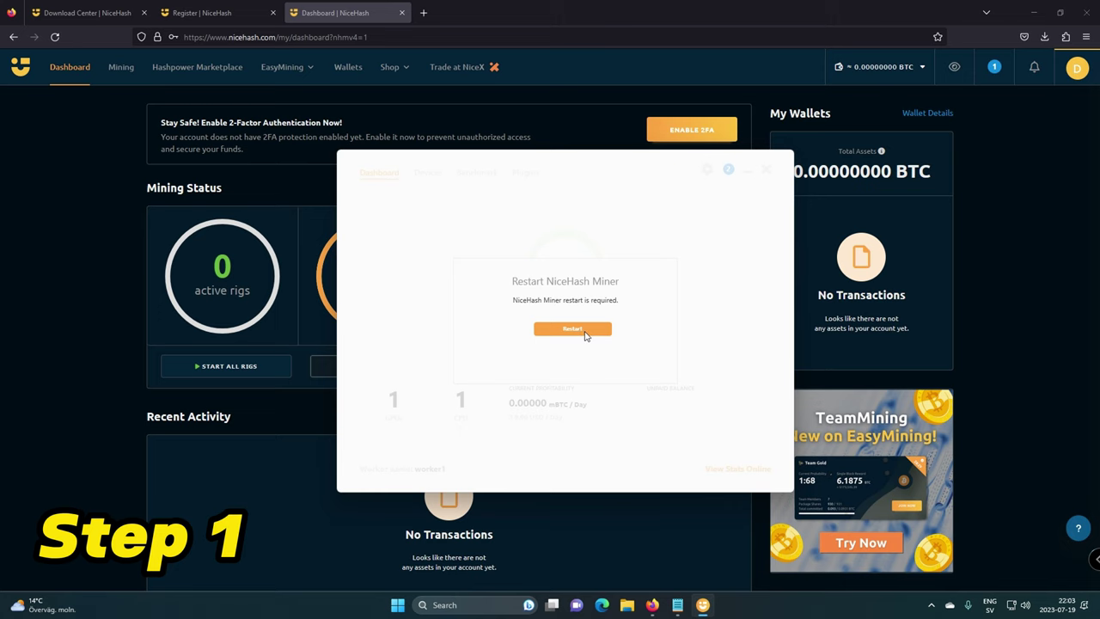
- Restart the miner and start benchmarking the Ryzen 5 5600X CPU and RTX 3060 Ti GPU
left_click(584, 335)
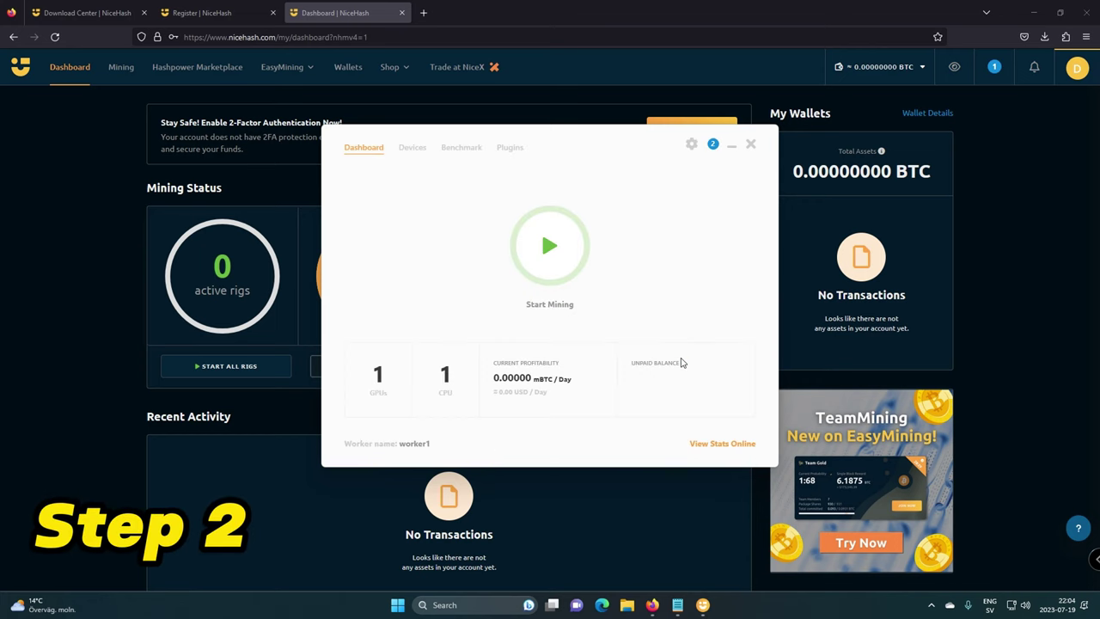
mouse_move(681, 362)
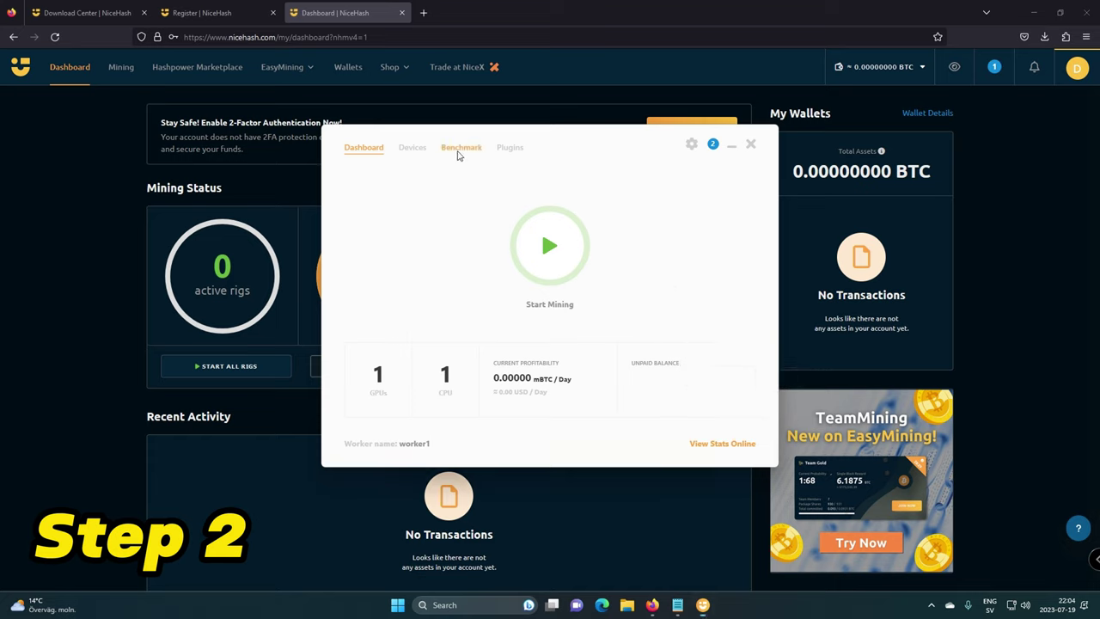
left_click(458, 150)
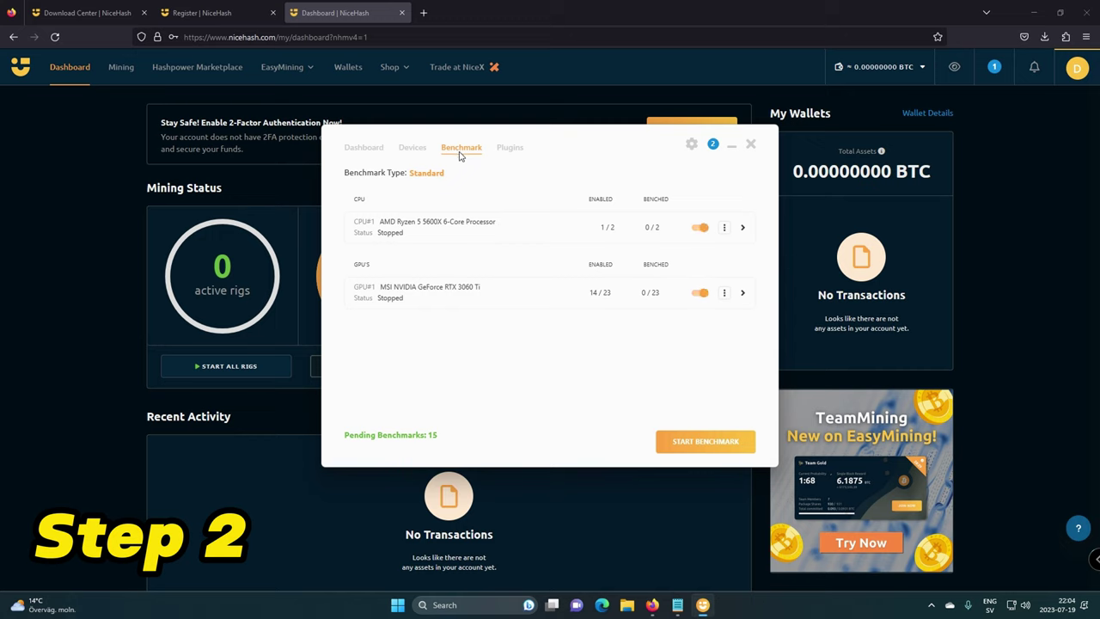
left_click(713, 448)
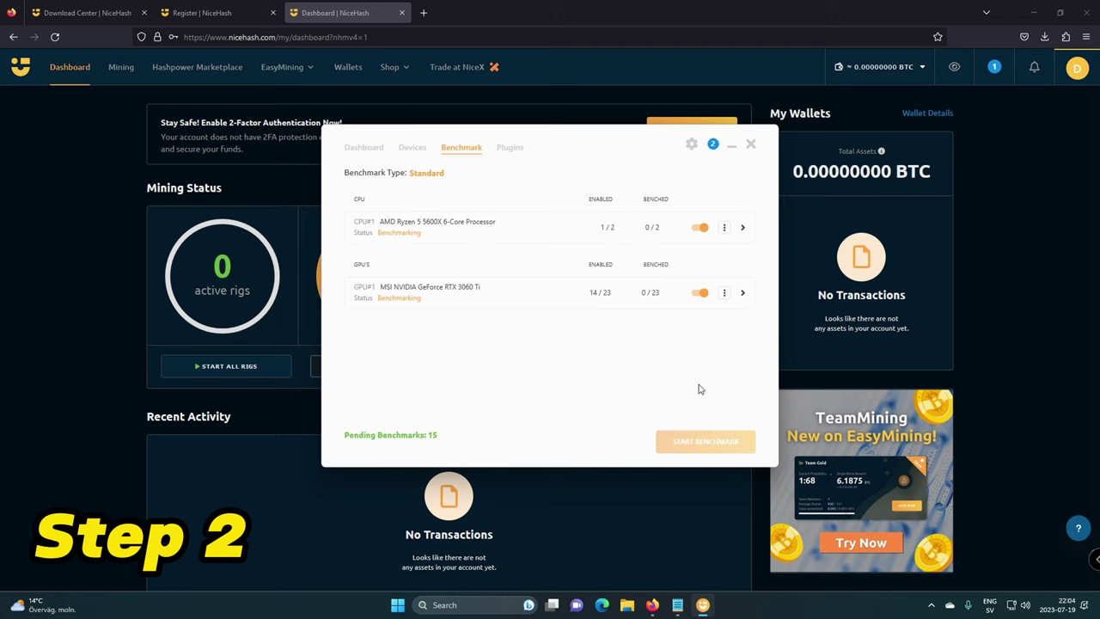
- Expand the CPU and GPU rows to view their algorithm lists
left_click(743, 227)
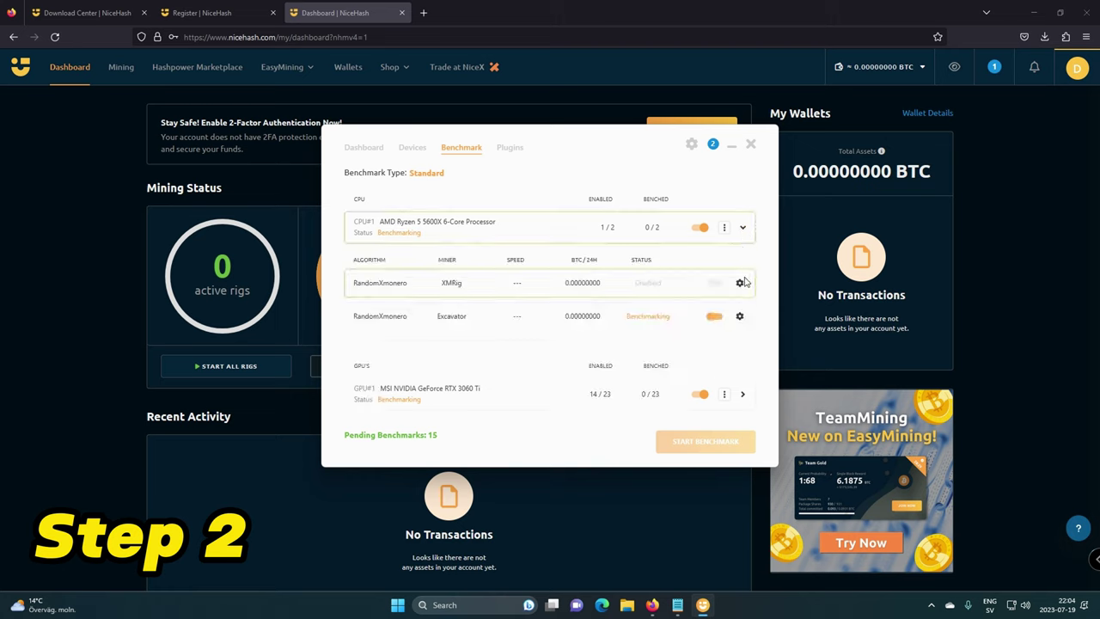
left_click(742, 397)
scroll(644, 373, "down", 5)
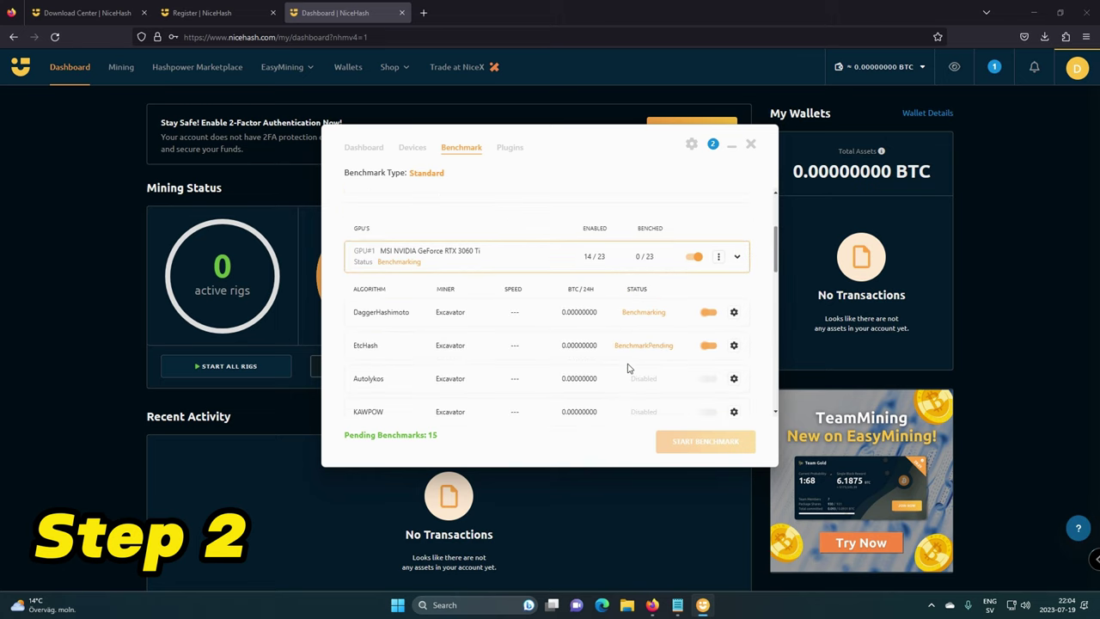
scroll(707, 337, "down", 10)
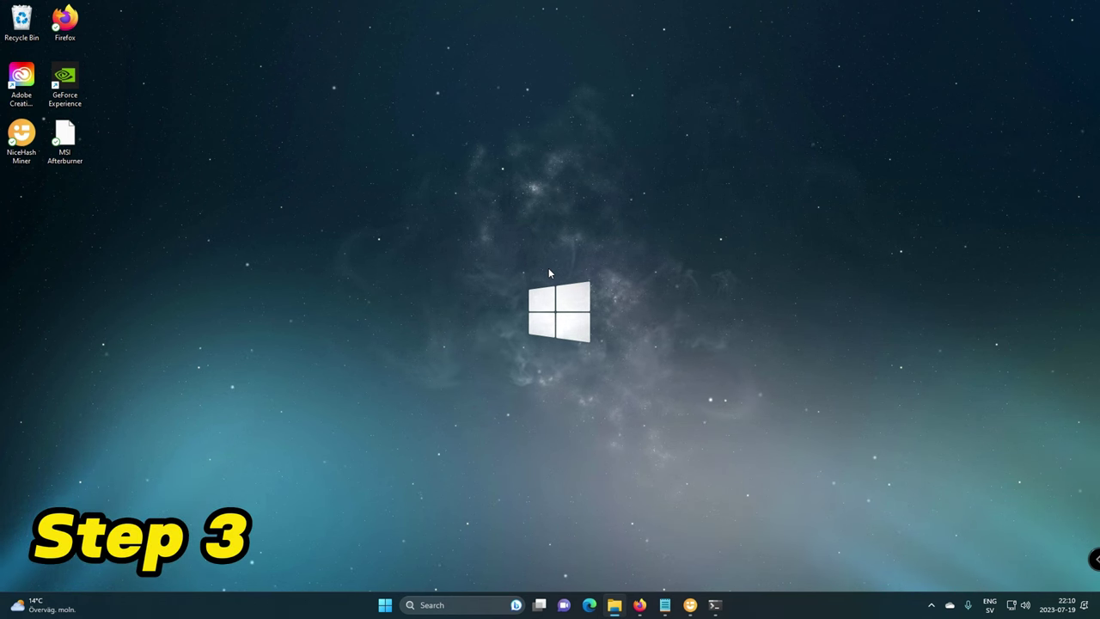
- Launch MSI Afterburner from the desktop, approving the User Account Control prompt
double_click(72, 144)
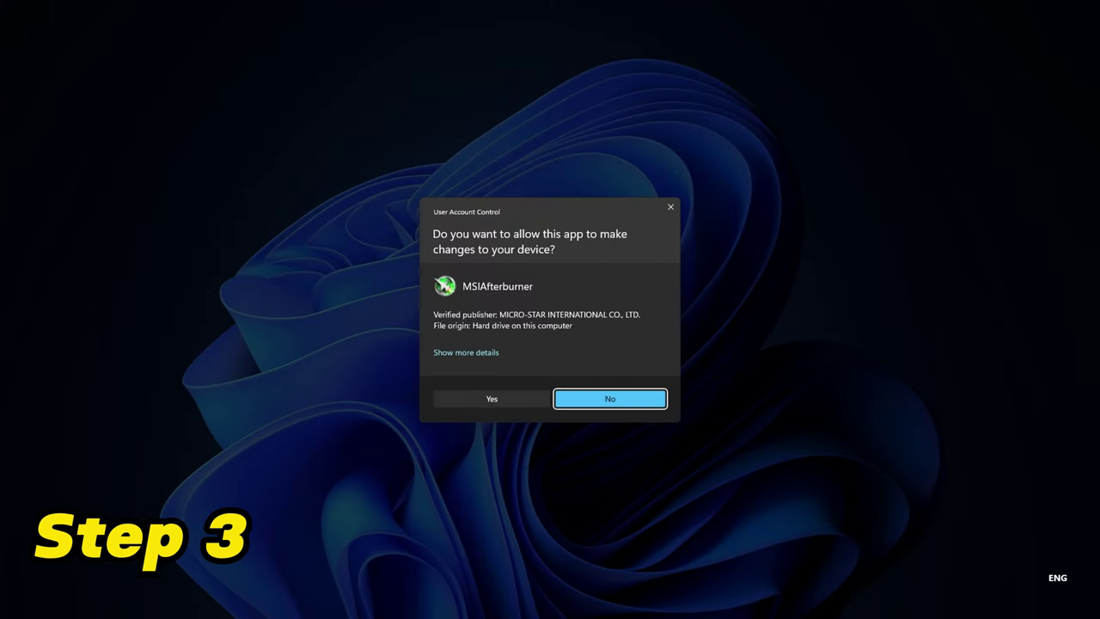
left_click(492, 398)
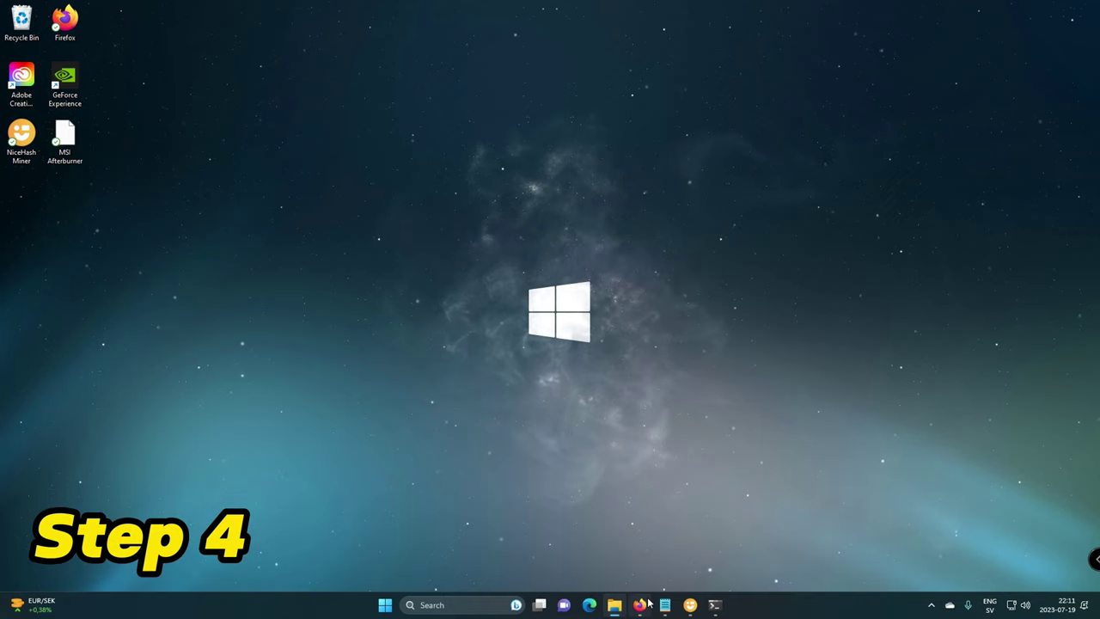
- Restore Firefox and open the worker1 rig's details from the Mining > Rigs page
left_click(646, 604)
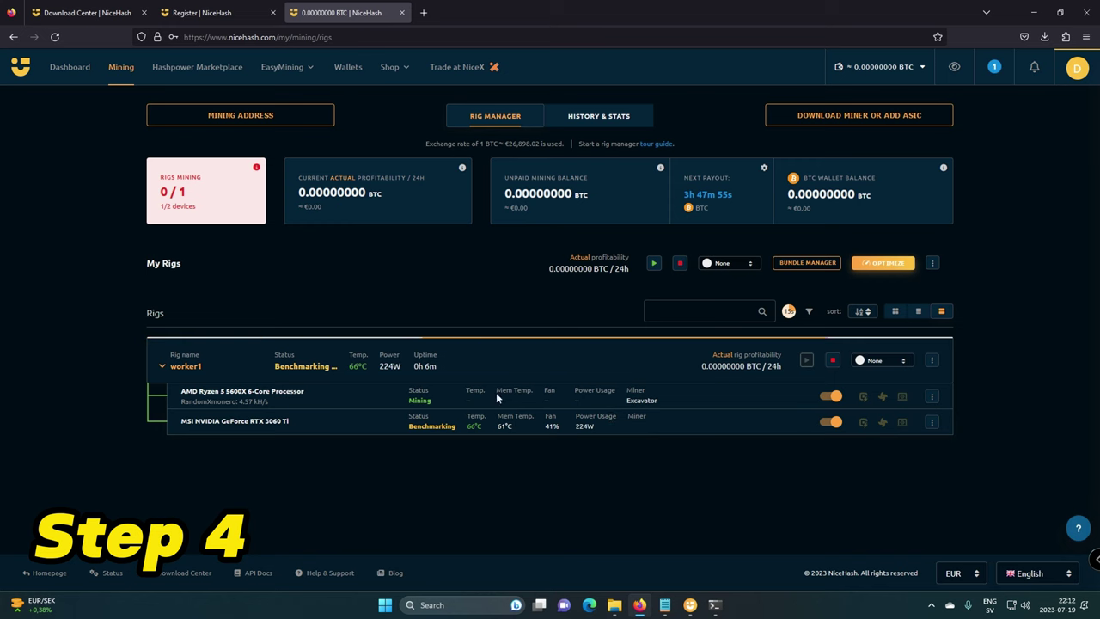
left_click(164, 363)
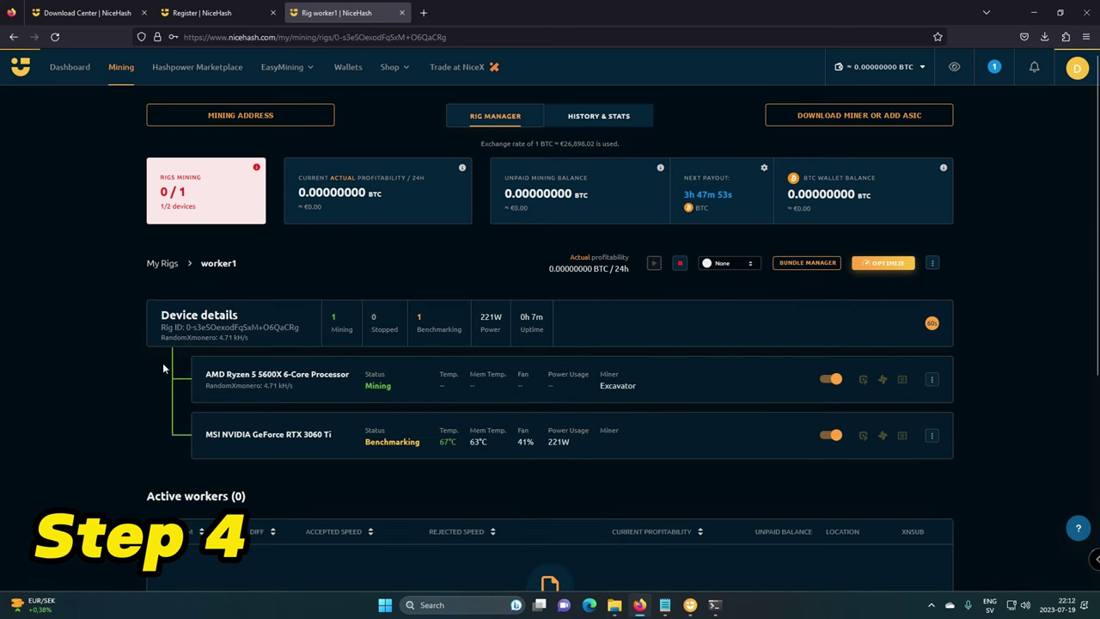
scroll(162, 362, "down", 1)
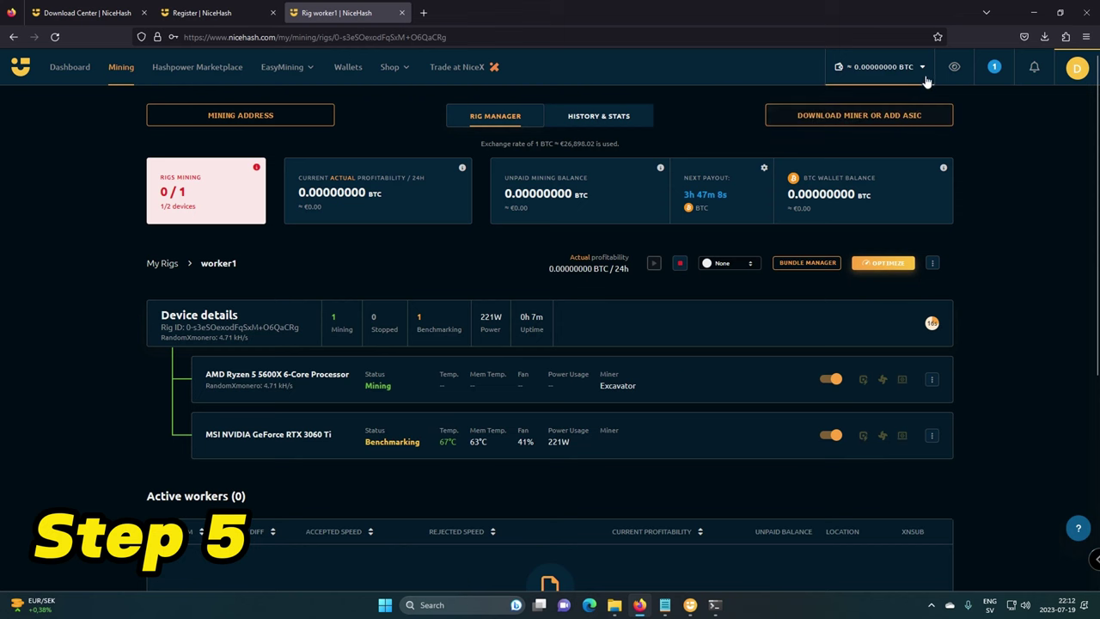
left_click(922, 68)
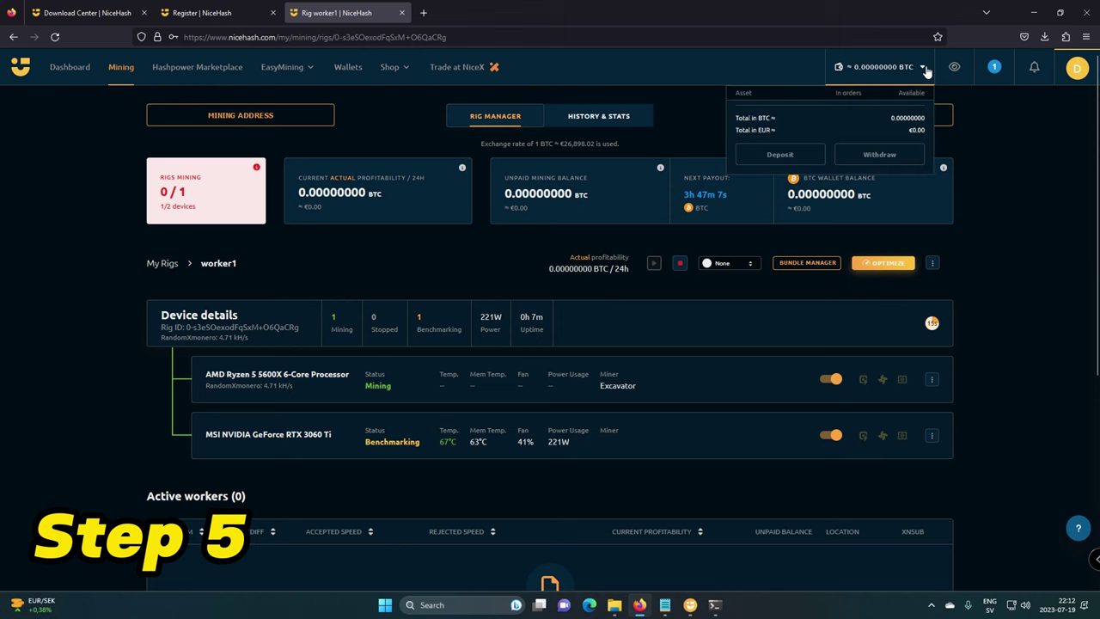
left_click(884, 156)
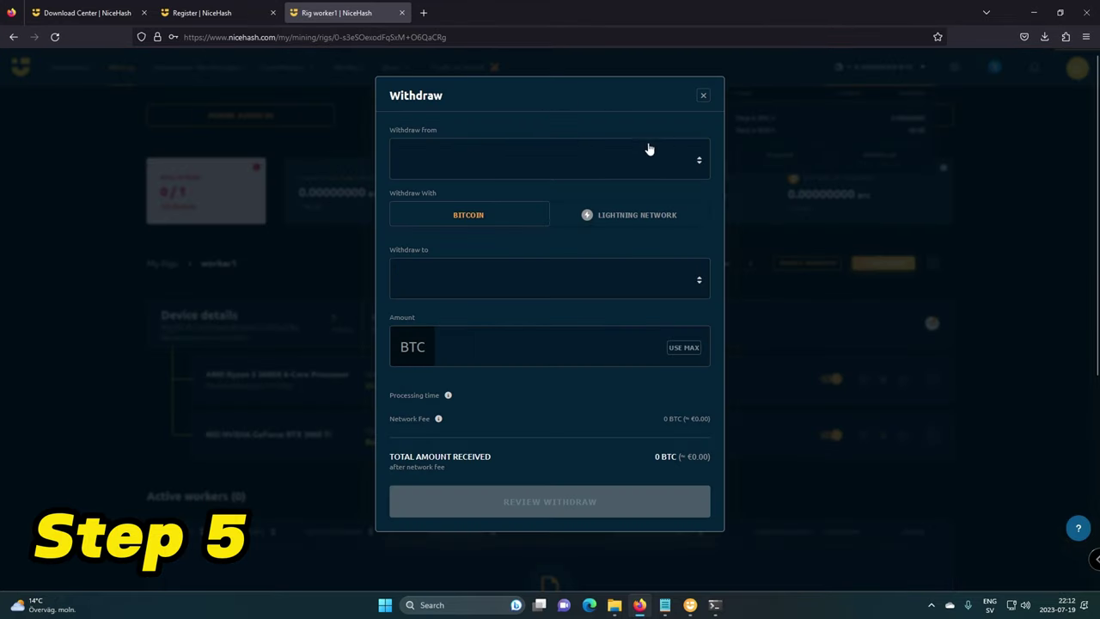
left_click(700, 159)
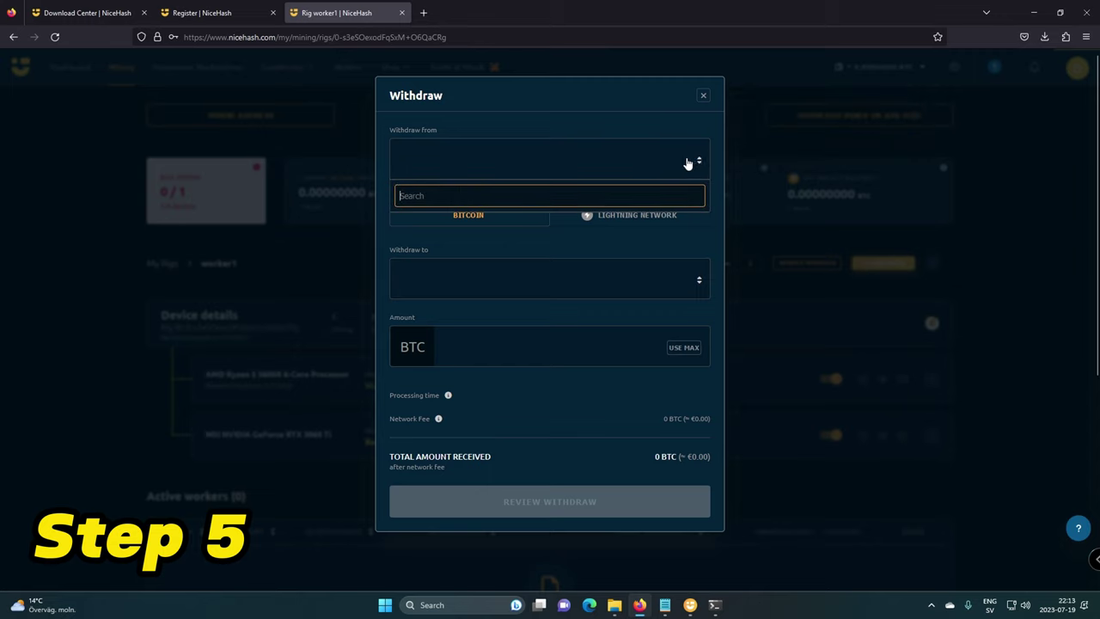
left_click(701, 160)
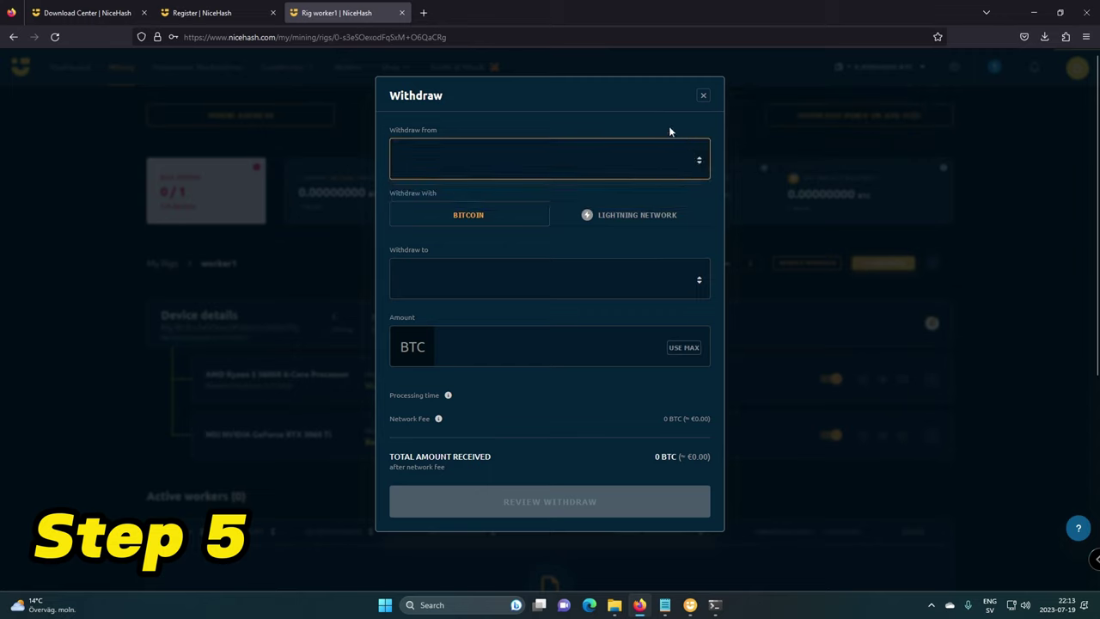
left_click(608, 126)
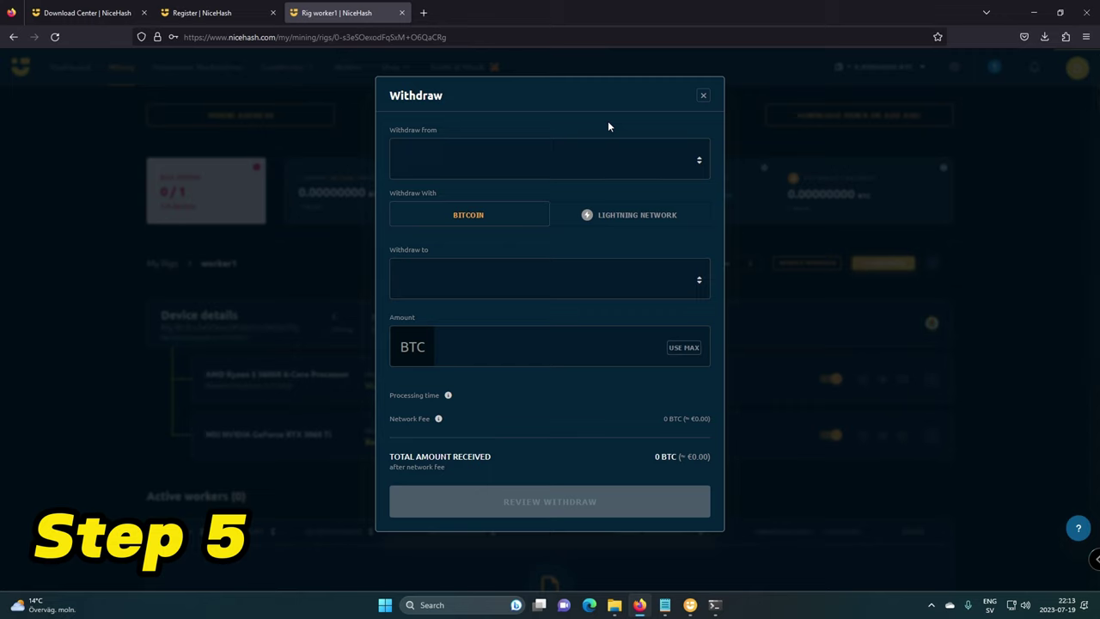
left_click(703, 96)
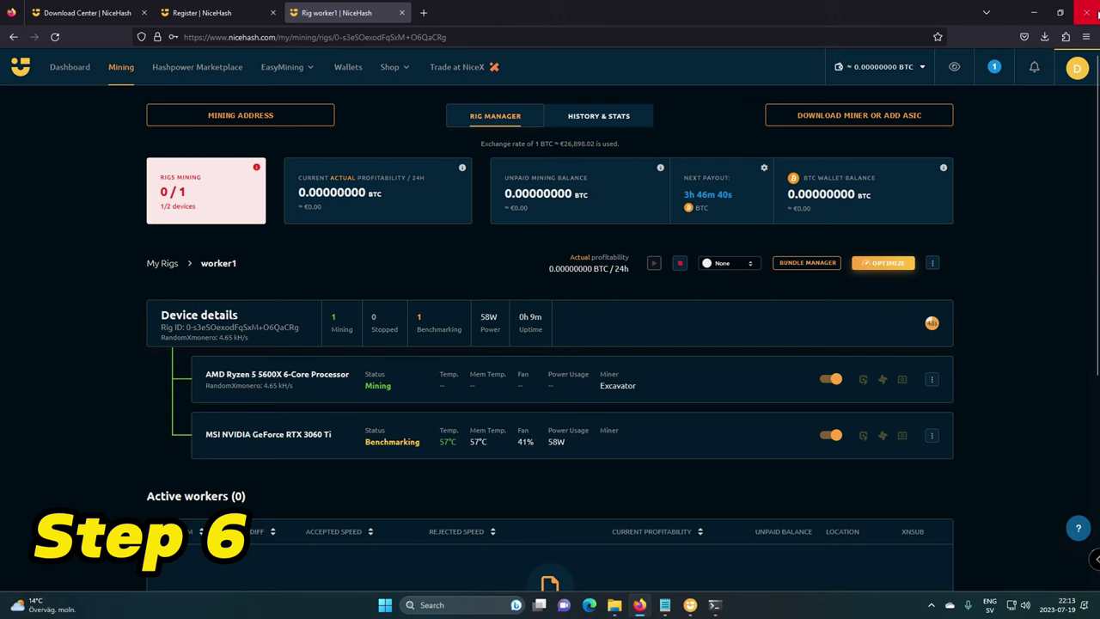
- Minimize Firefox and restore the NiceHash Miner window from the taskbar
left_click(1034, 12)
left_click(690, 604)
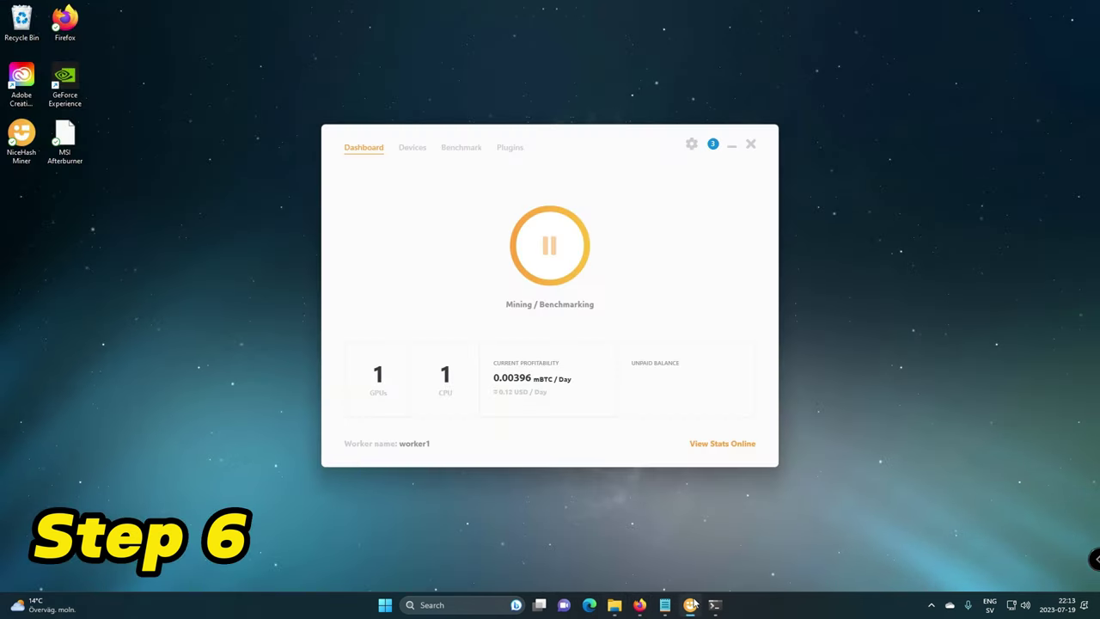